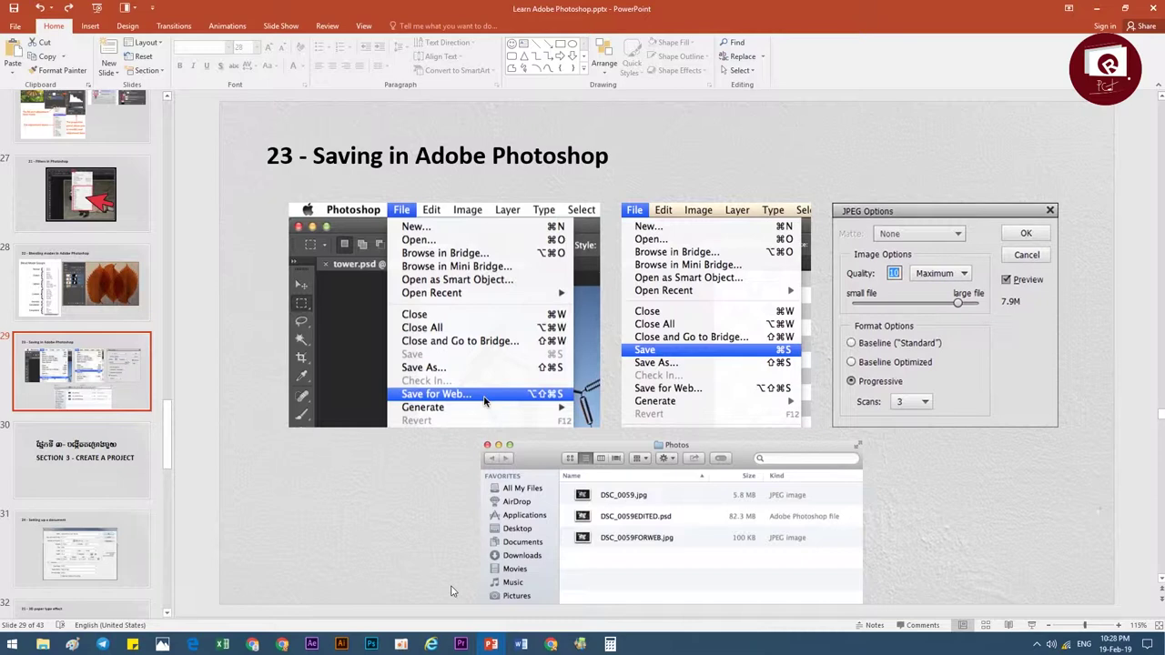
Leave the '23 - Saving in Adobe Photoshop' slide and switch to Photoshop's open Poster.jpg
{"action": "left_click", "coordinate": [302, 509]}
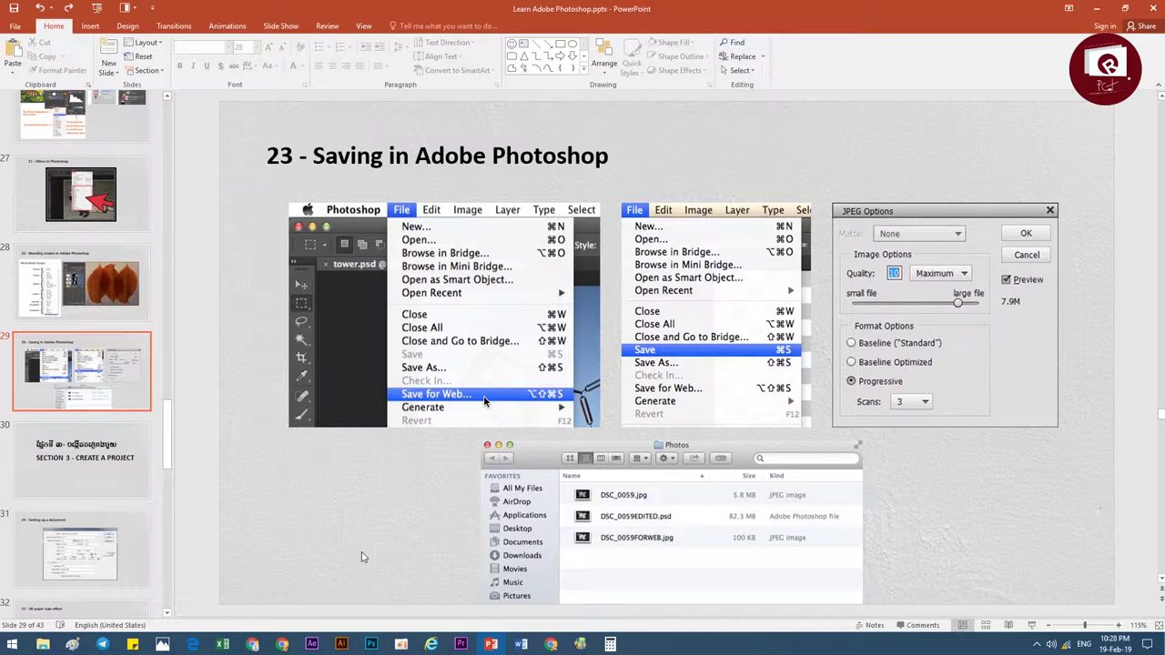
{"action": "left_click", "coordinate": [703, 514]}
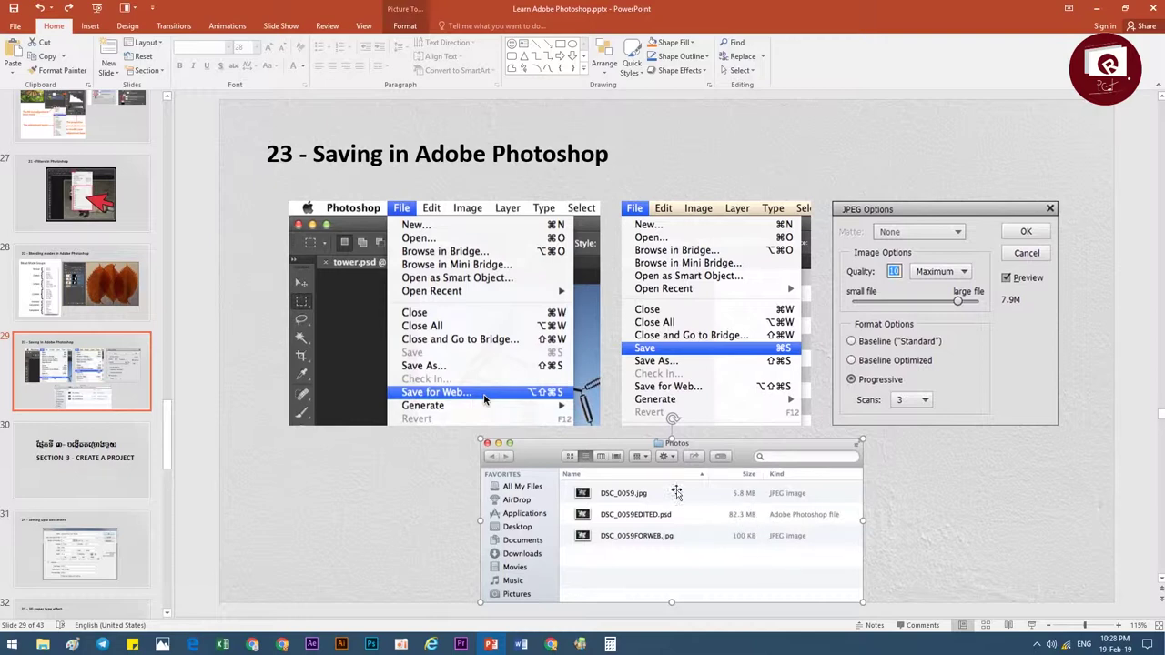
{"action": "left_click", "coordinate": [364, 490]}
{"action": "left_click", "coordinate": [372, 643]}
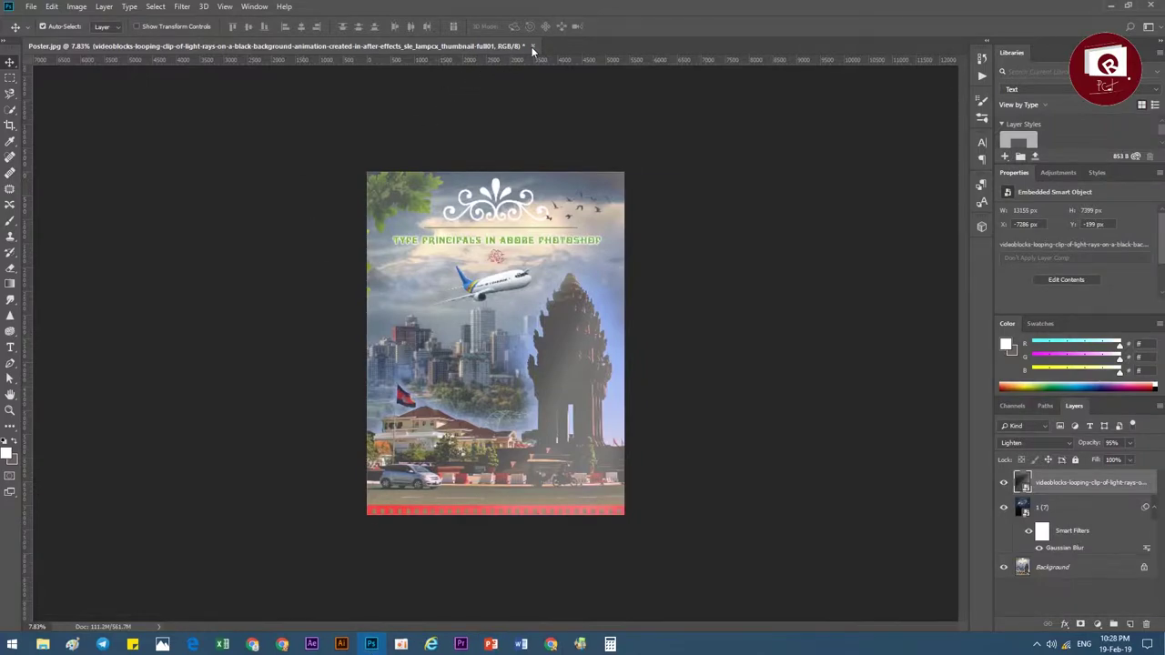
Close Poster.jpg without saving and reopen the layered Poster.psd from the recent files
{"action": "left_click", "coordinate": [533, 45]}
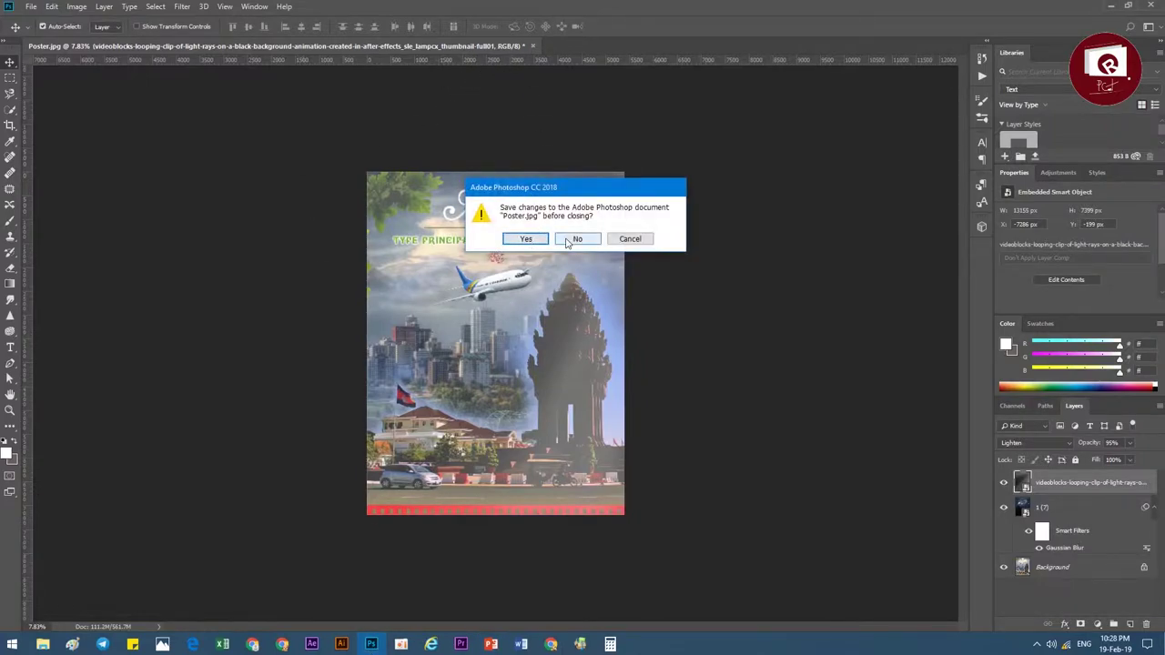
{"action": "left_click", "coordinate": [573, 240]}
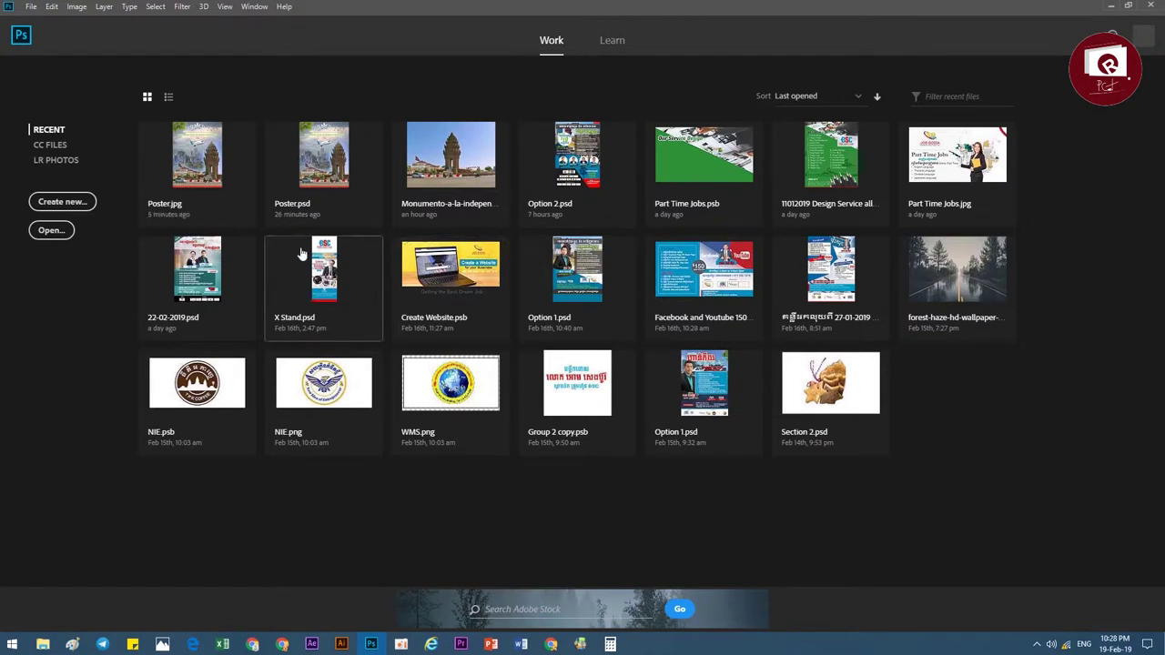
{"action": "left_click", "coordinate": [307, 166]}
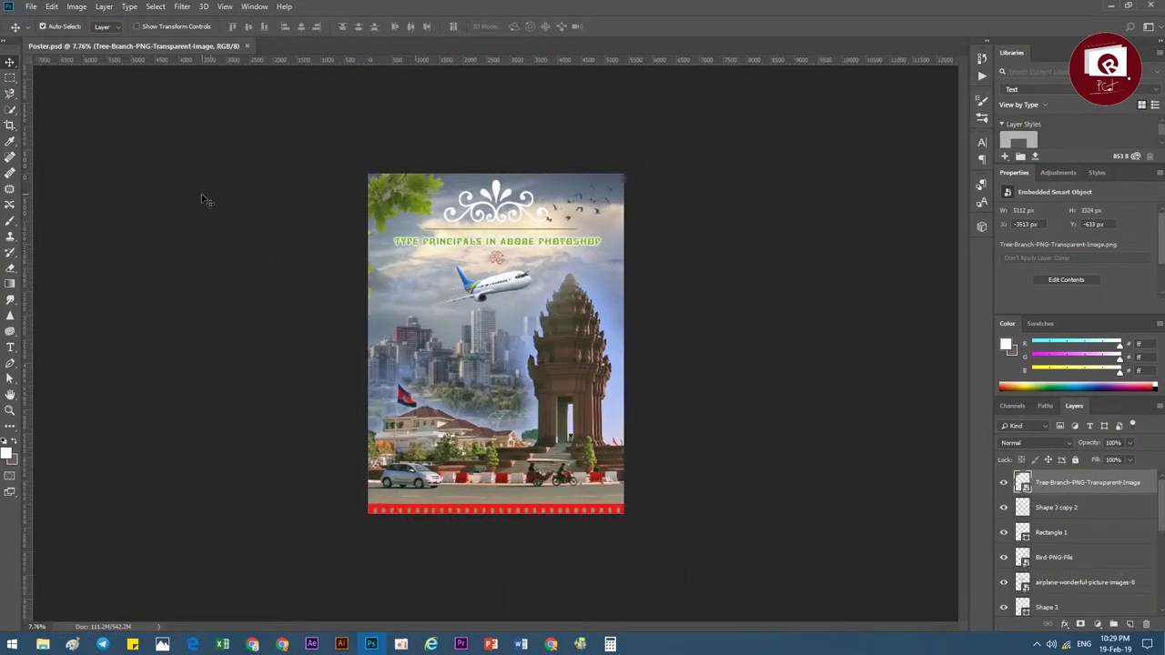
{"action": "left_click", "coordinate": [33, 7]}
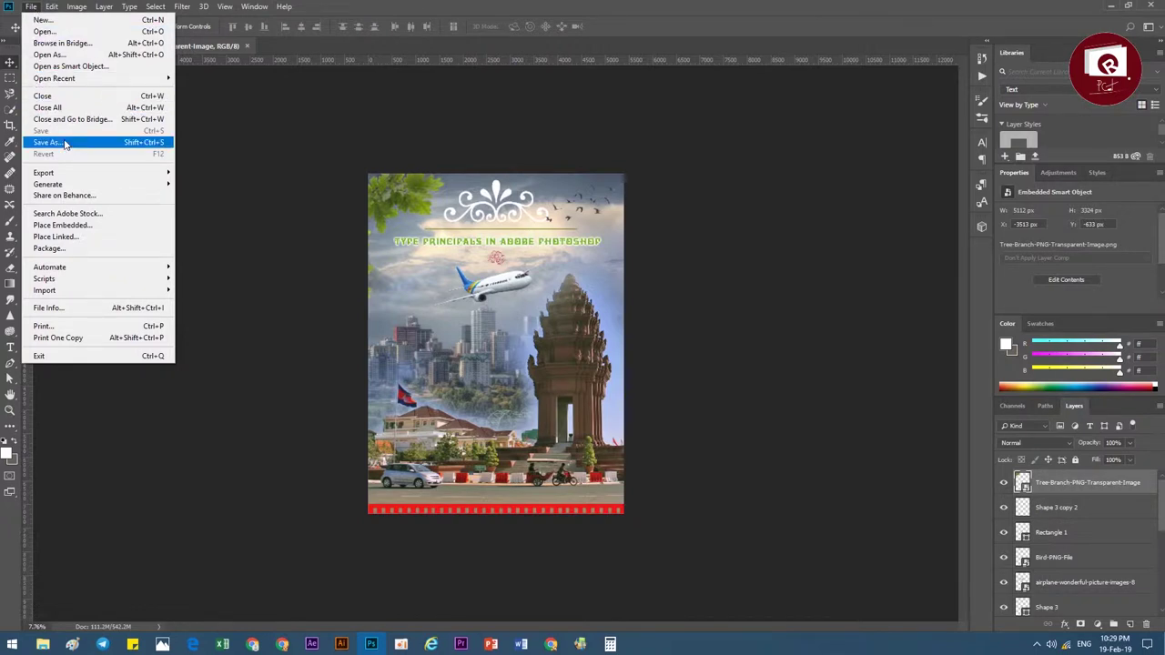
Save the poster as JPEG type under Poster.jpg, replacing the existing file
{"action": "left_click", "coordinate": [88, 146]}
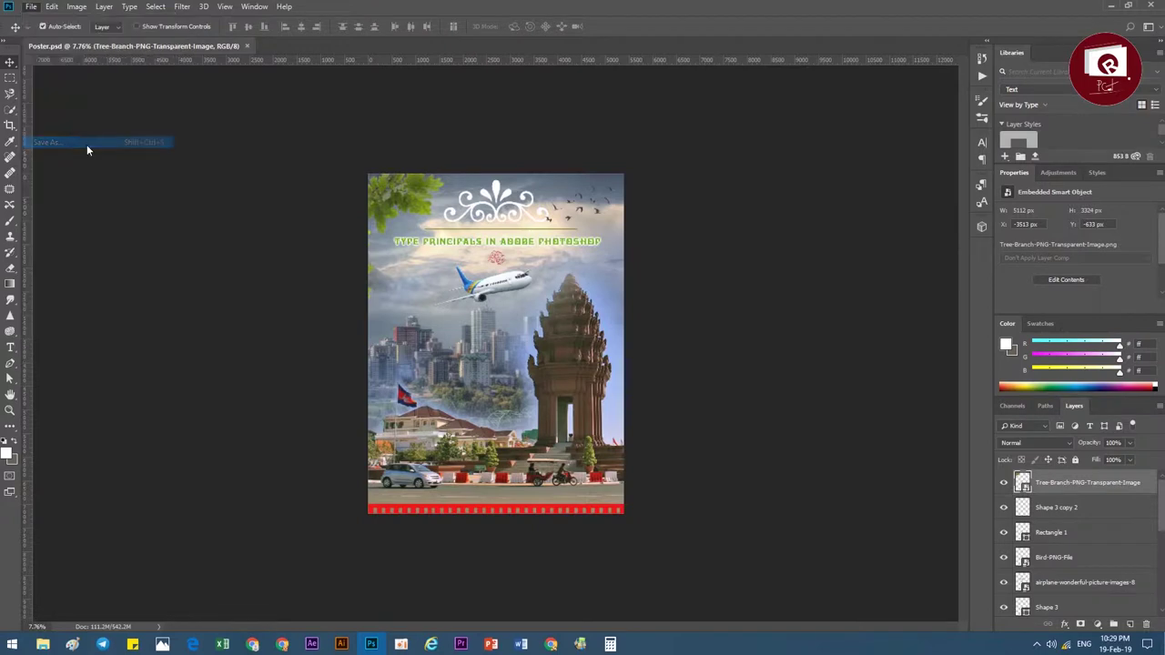
{"action": "left_click", "coordinate": [177, 280]}
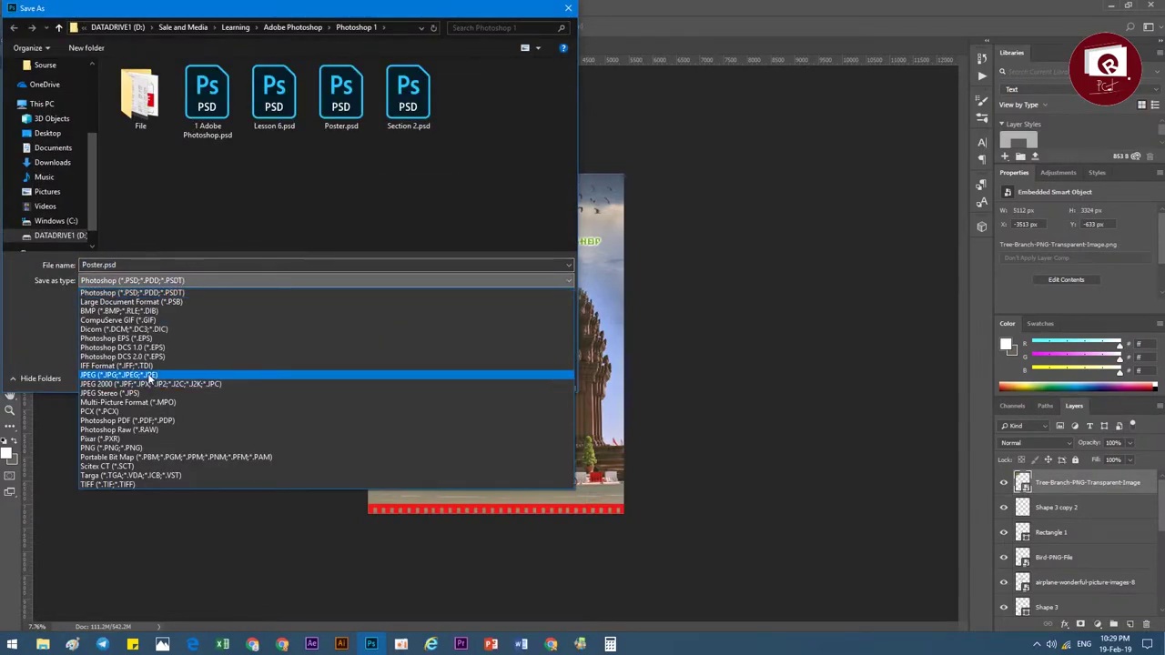
{"action": "left_click", "coordinate": [147, 376]}
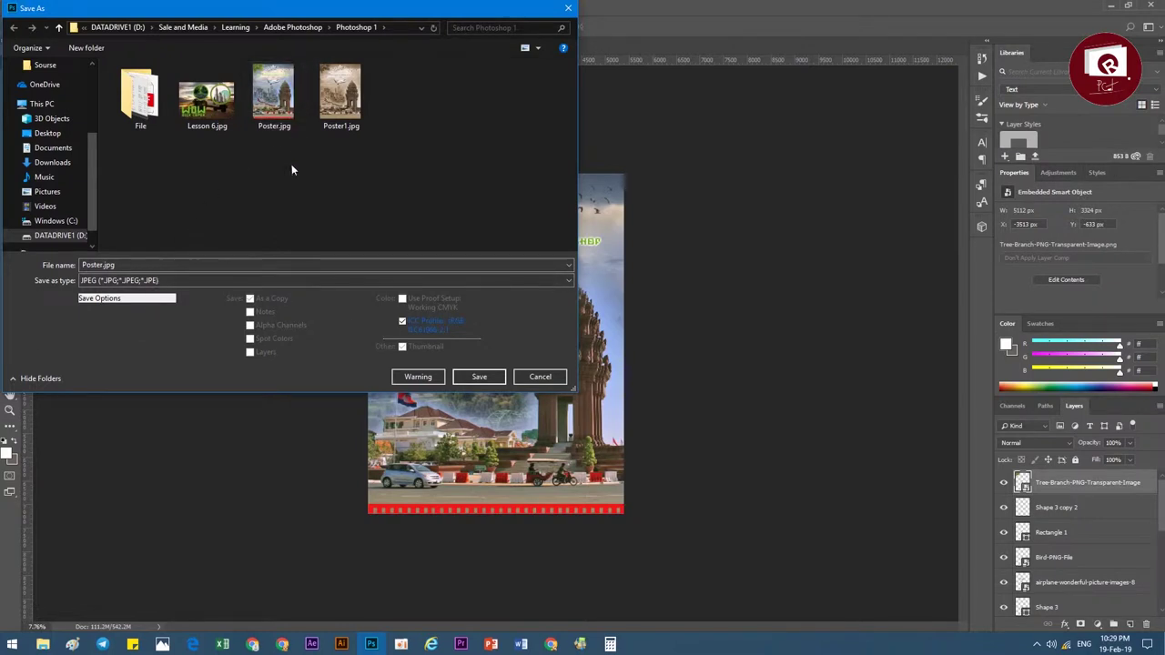
{"action": "left_click", "coordinate": [481, 379]}
{"action": "left_click", "coordinate": [612, 322]}
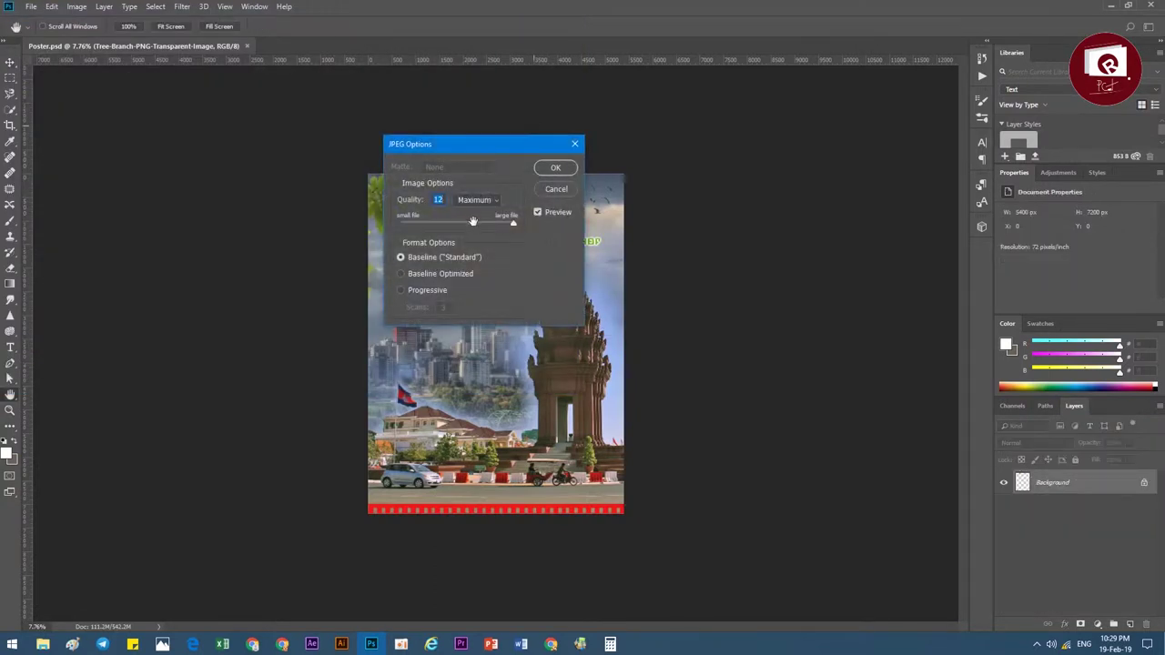
Keep the JPEG Options quality at Maximum (12) and finish saving
{"action": "left_click", "coordinate": [466, 200]}
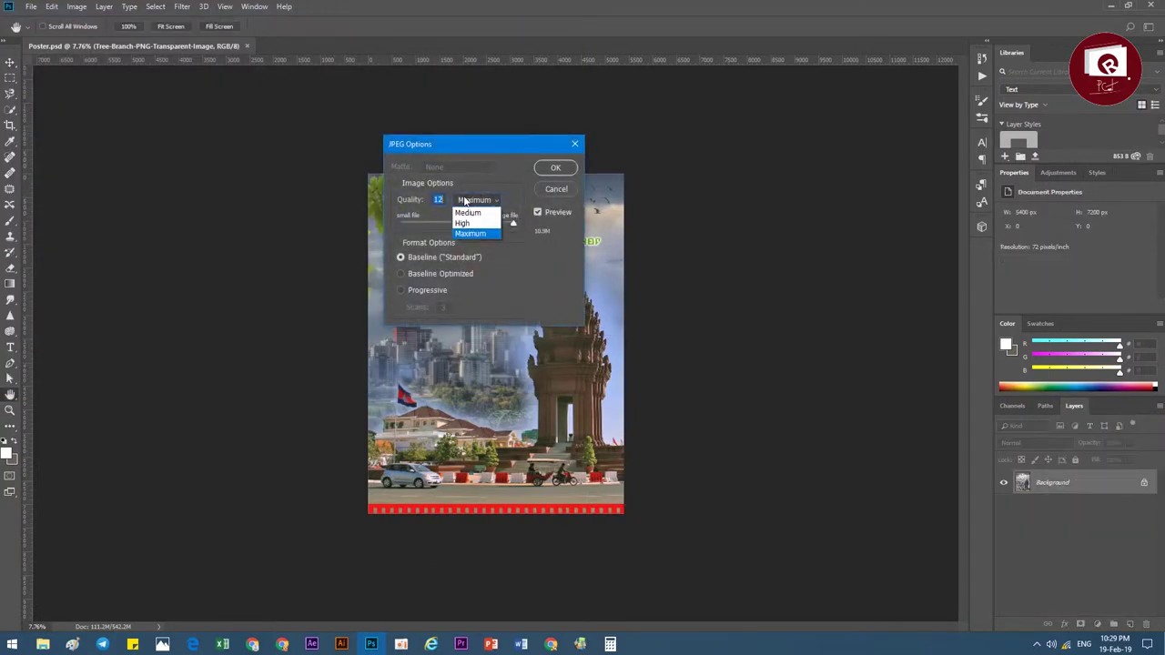
{"action": "left_click", "coordinate": [469, 243]}
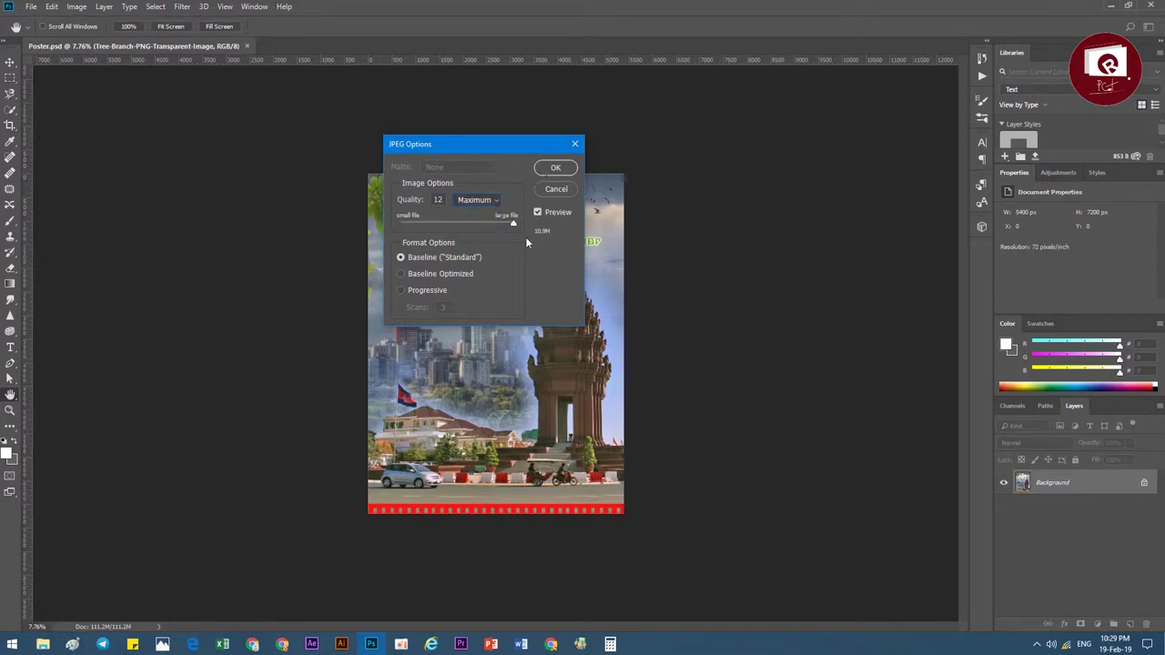
{"action": "left_click", "coordinate": [552, 167]}
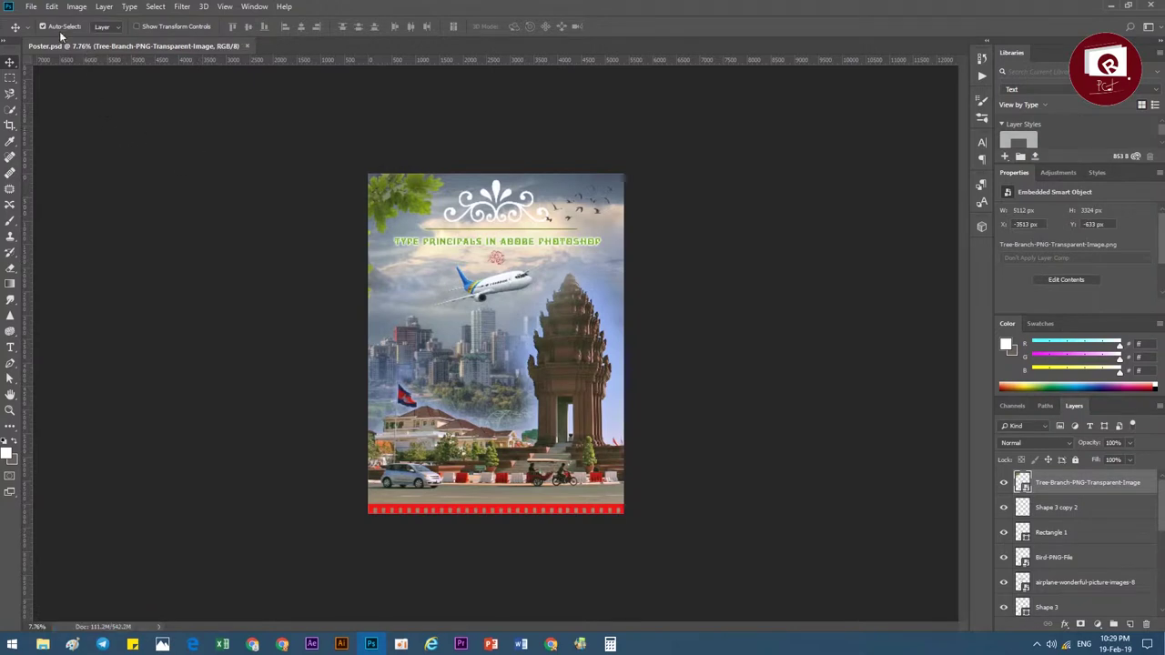
Open the Save for Web export window and scroll to the image size settings
{"action": "left_click", "coordinate": [27, 7]}
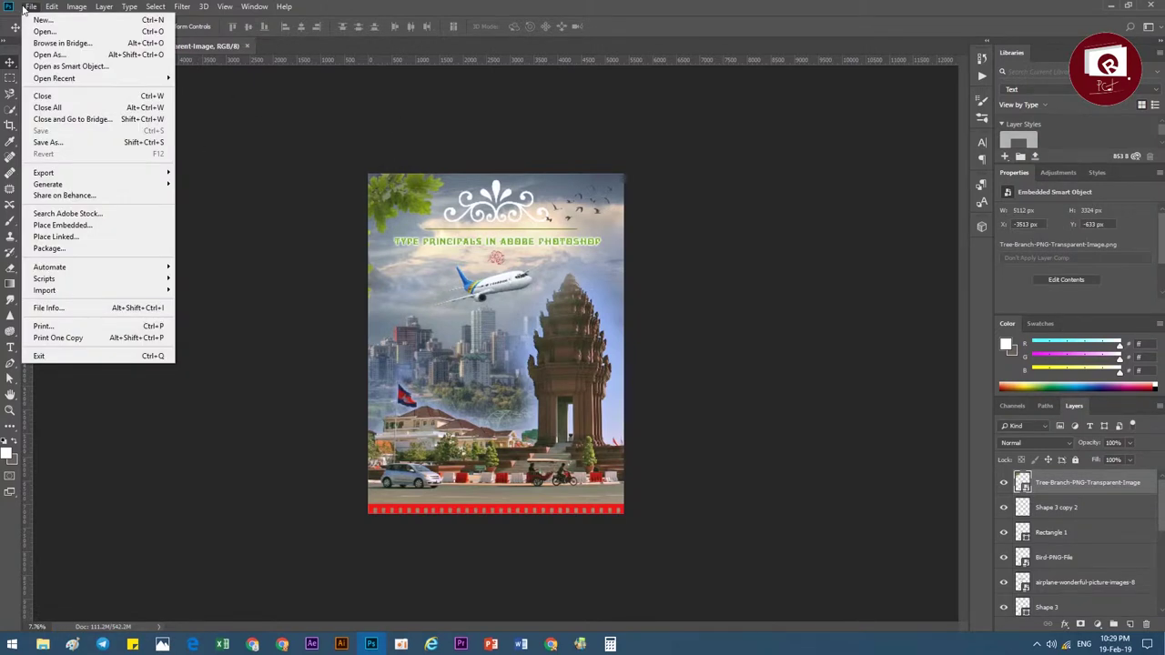
{"action": "mouse_move", "coordinate": [55, 172]}
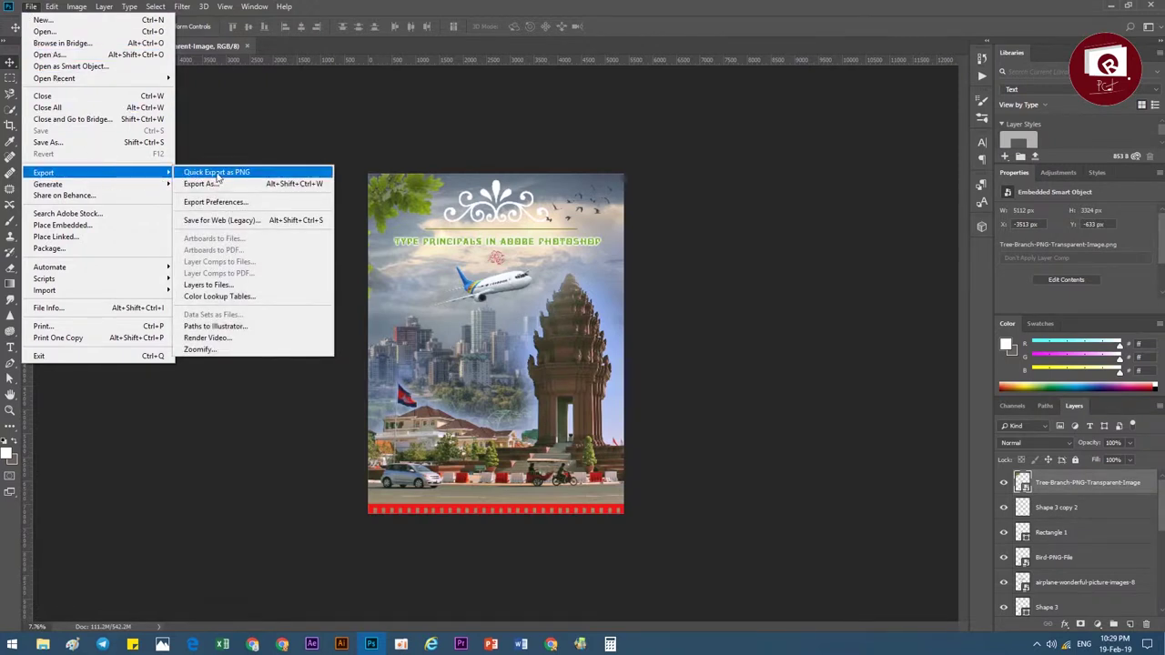
{"action": "left_click", "coordinate": [223, 222]}
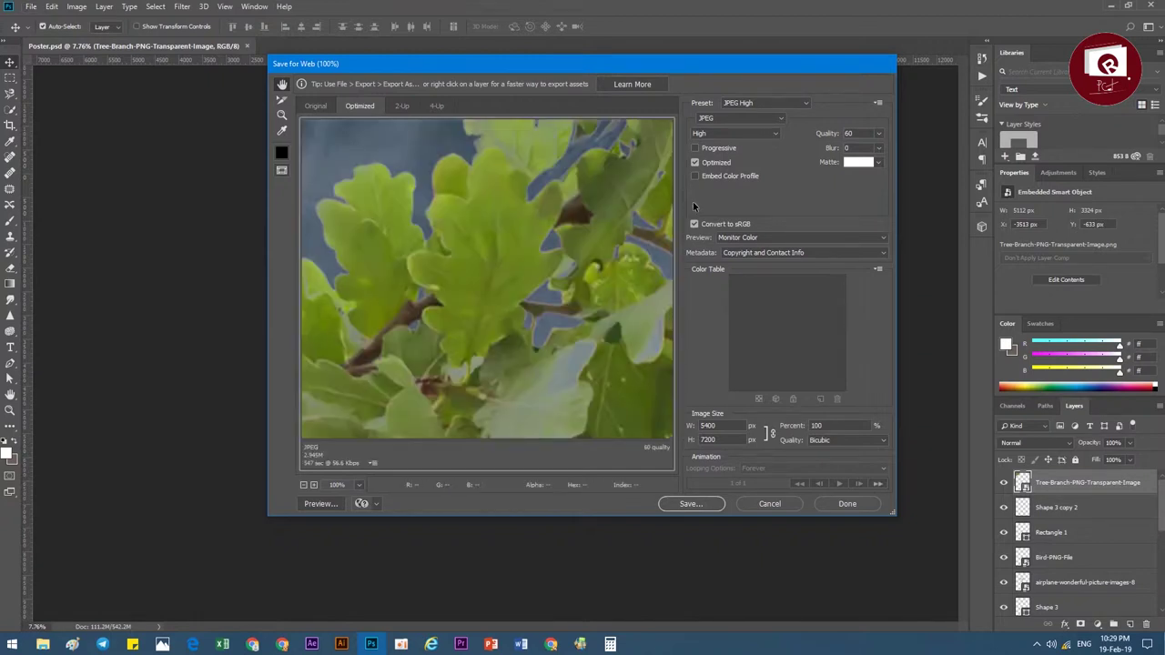
{"action": "scroll", "coordinate": [496, 223], "scroll_direction": "down", "scroll_amount": 3}
{"action": "scroll", "coordinate": [491, 227], "scroll_direction": "down", "scroll_amount": 3}
{"action": "scroll", "coordinate": [491, 227], "scroll_direction": "down", "scroll_amount": 1}
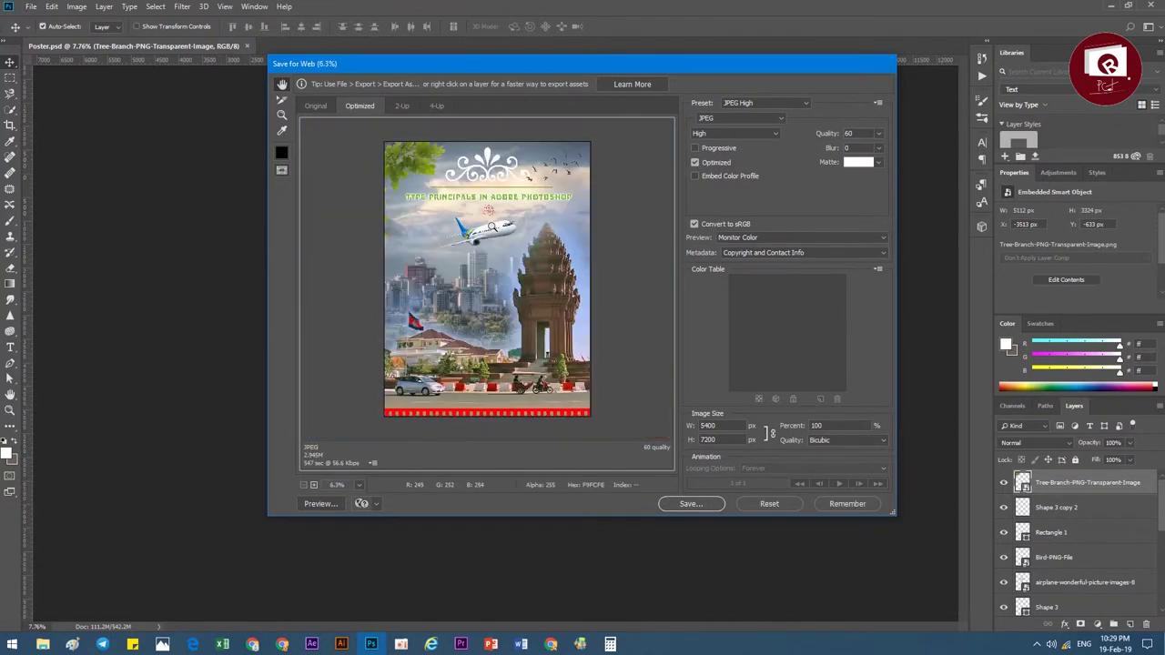
Select the 5400 px width value and keep the compression quality at High
{"action": "left_click", "coordinate": [719, 426]}
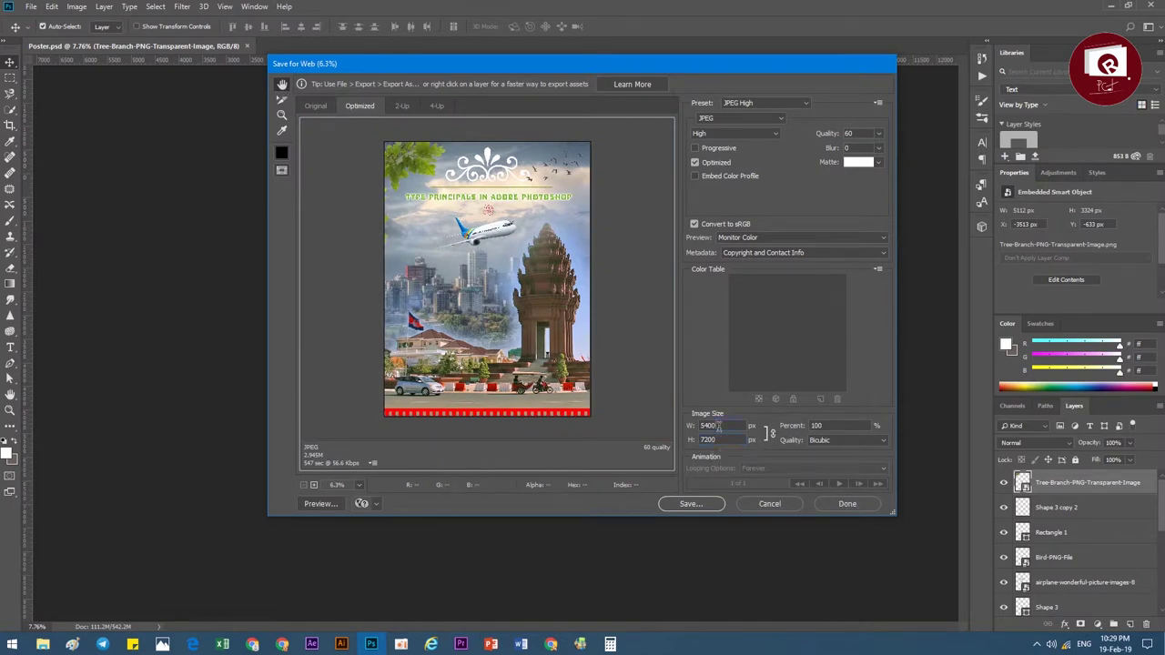
{"action": "left_click_drag", "start_coordinate": [718, 426], "coordinate": [702, 426]}
{"action": "left_click", "coordinate": [837, 425]}
{"action": "left_click", "coordinate": [726, 135]}
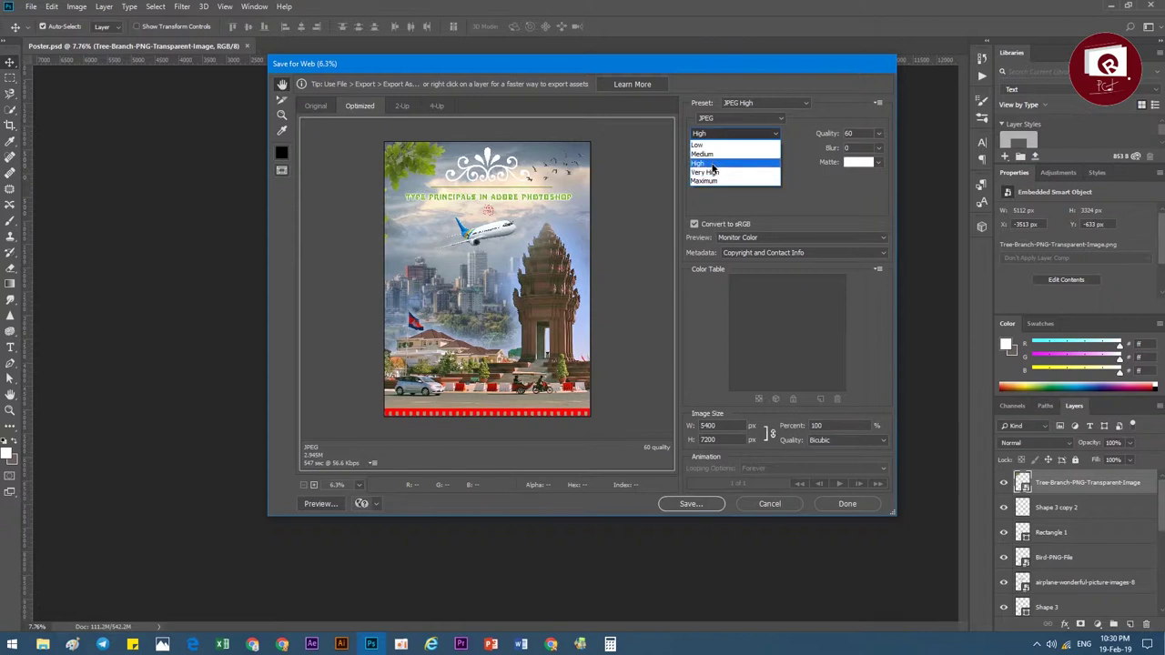
{"action": "left_click", "coordinate": [718, 162]}
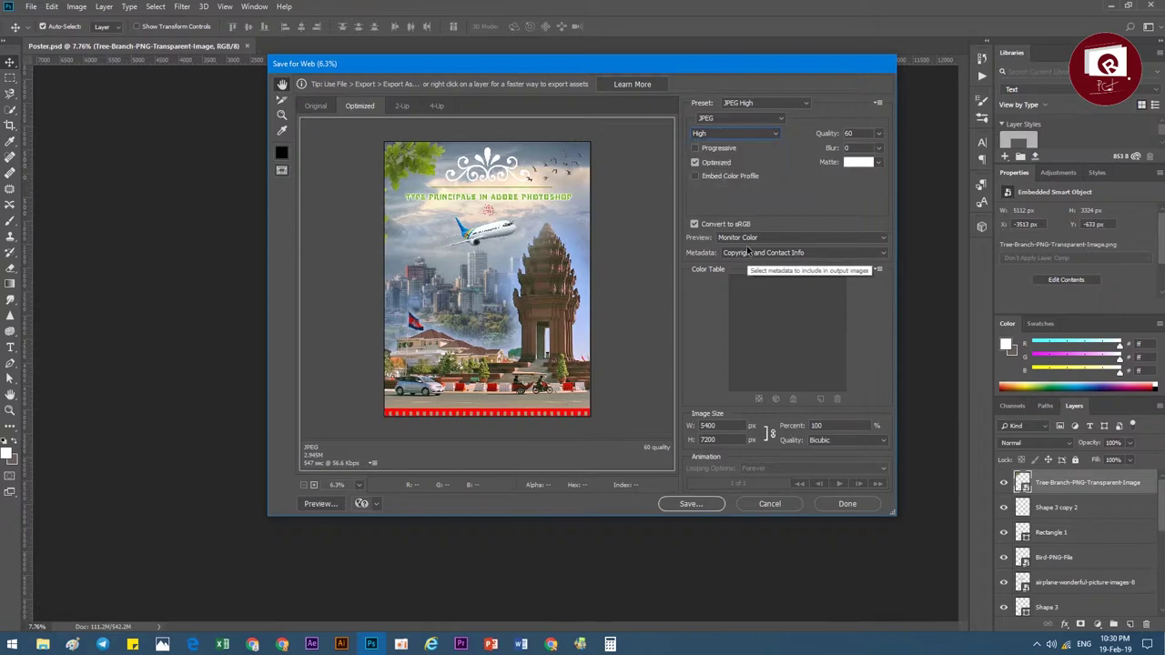
Enlarge the output width to 6144 px, accepting the maximum-value alert
{"action": "left_click", "coordinate": [706, 425]}
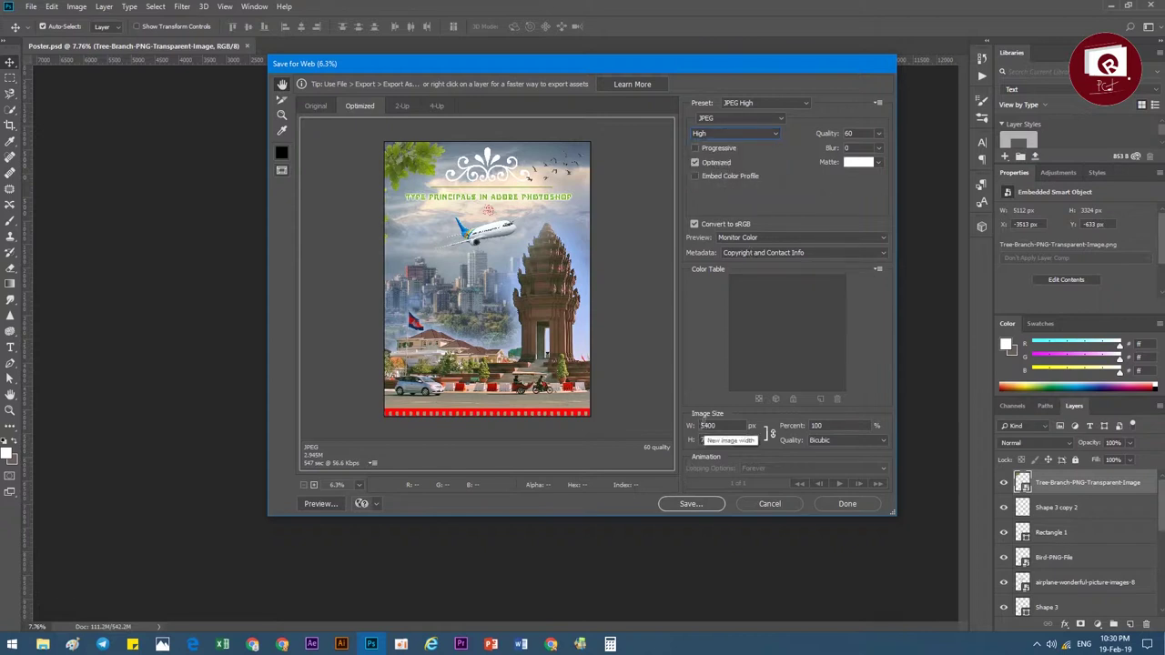
{"action": "type", "text": "6144"}
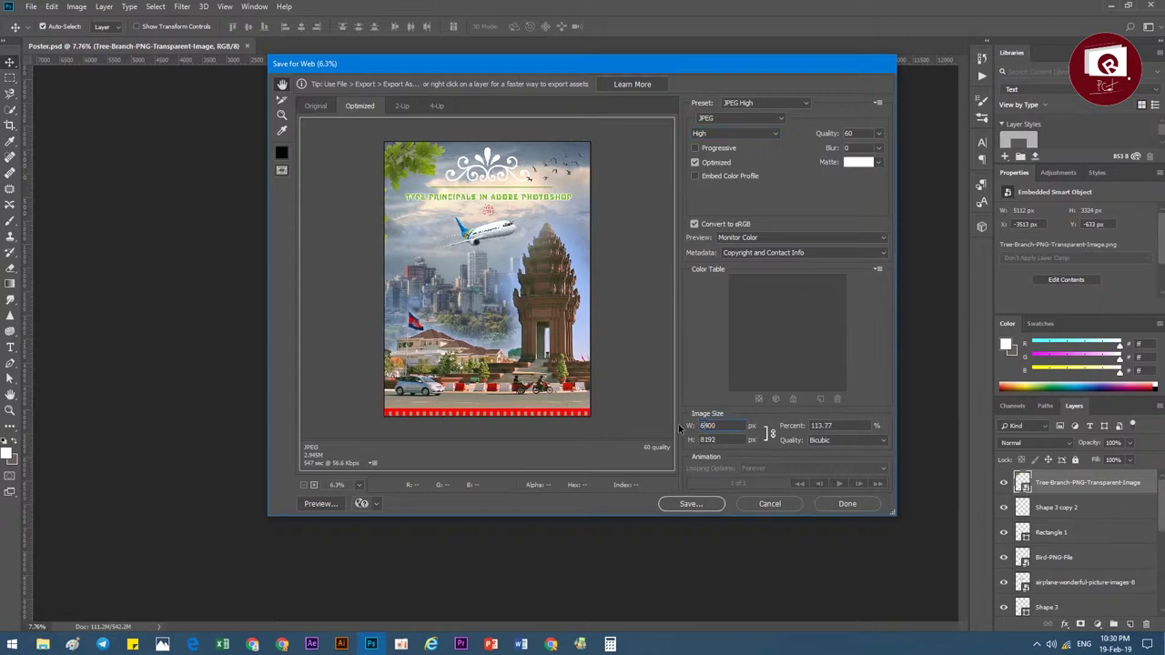
{"action": "left_click", "coordinate": [733, 442]}
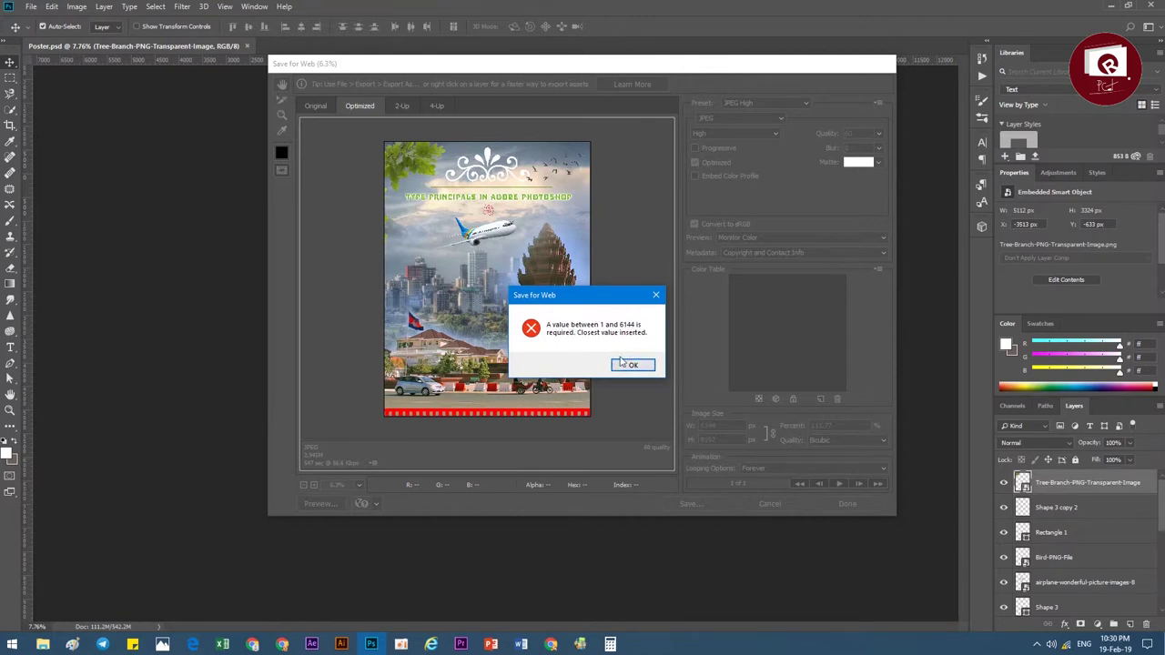
{"action": "left_click", "coordinate": [623, 364]}
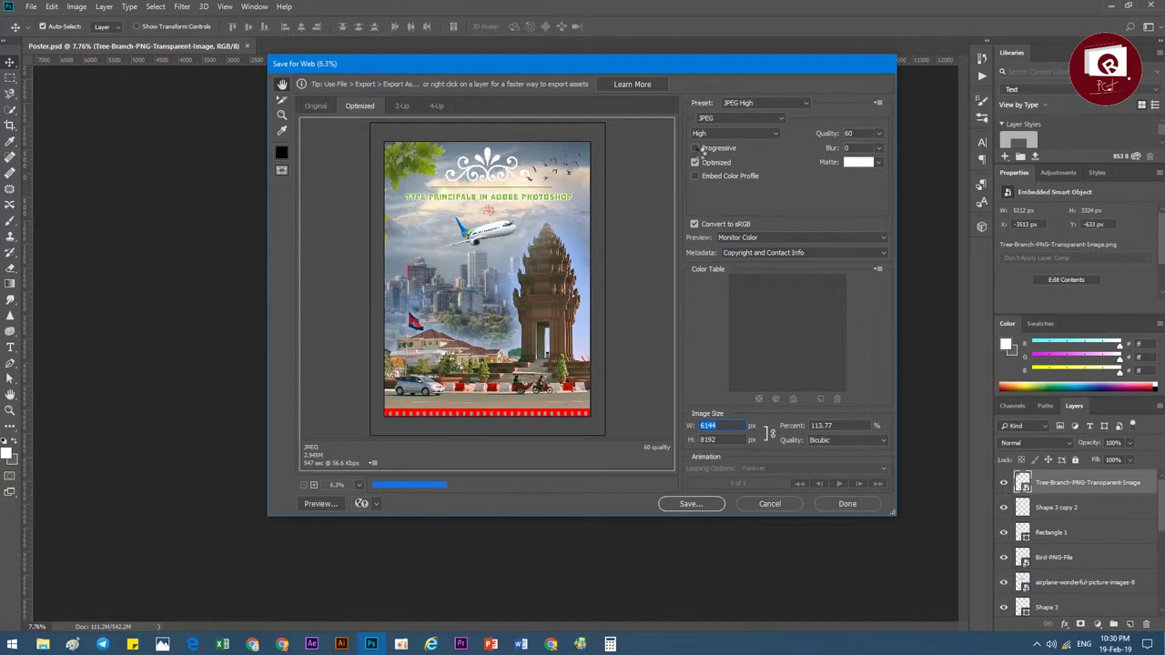
Try Maximum JPEG quality and dismiss the resulting out-of-memory error
{"action": "left_click", "coordinate": [740, 118]}
{"action": "left_click", "coordinate": [737, 143]}
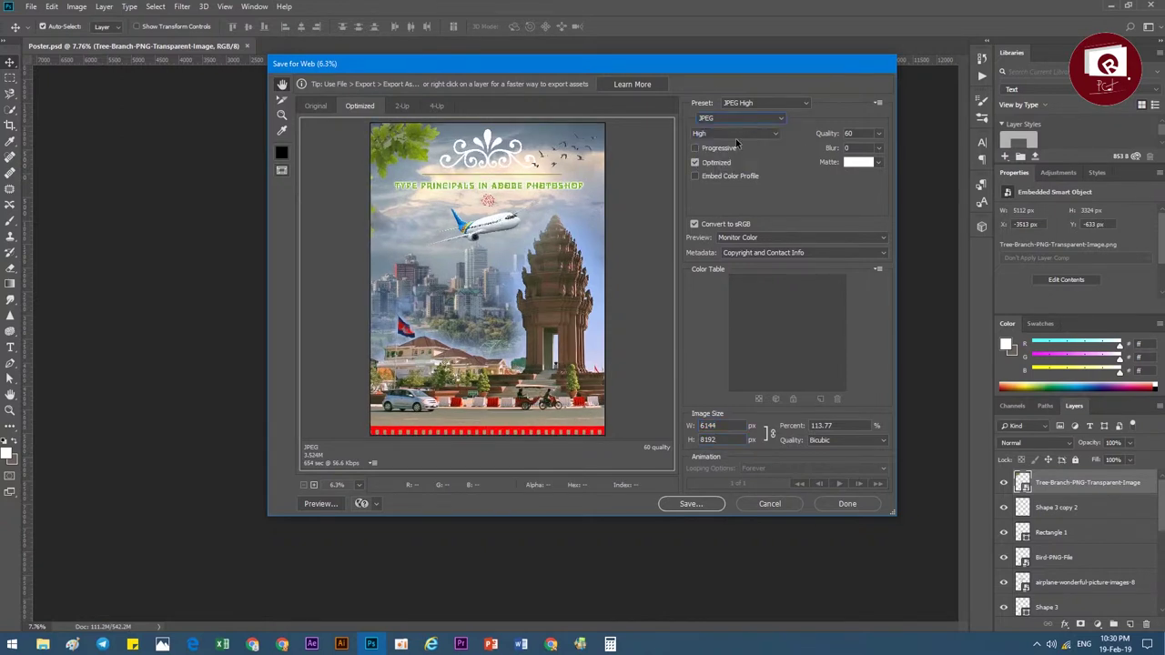
{"action": "left_click", "coordinate": [739, 134]}
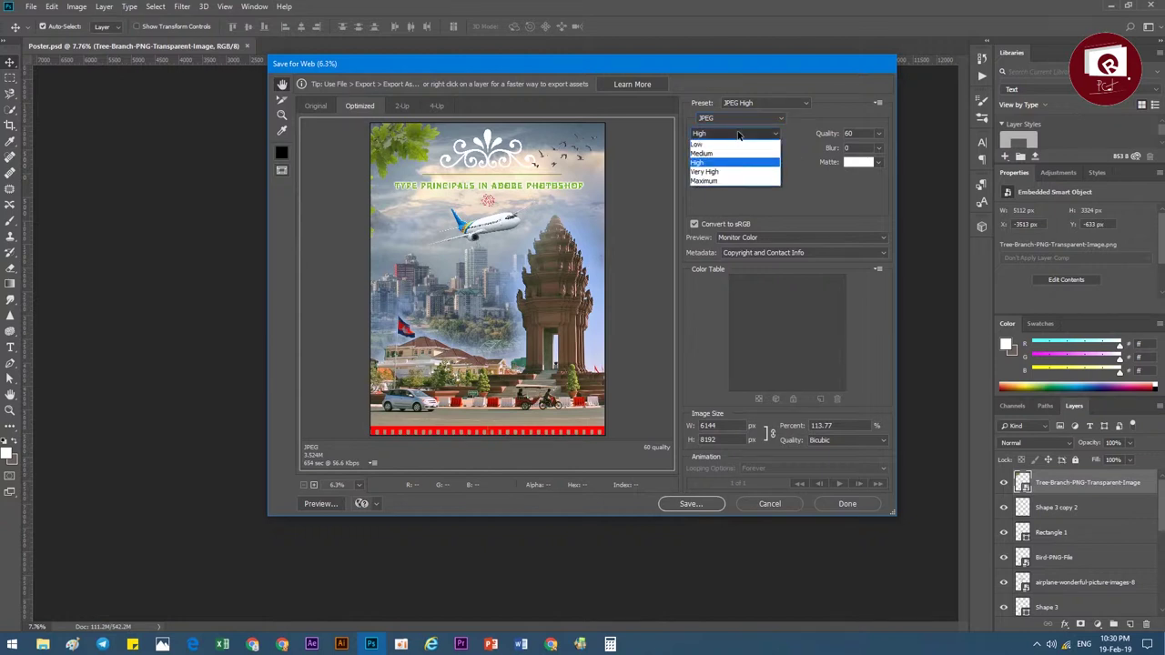
{"action": "left_click", "coordinate": [715, 187]}
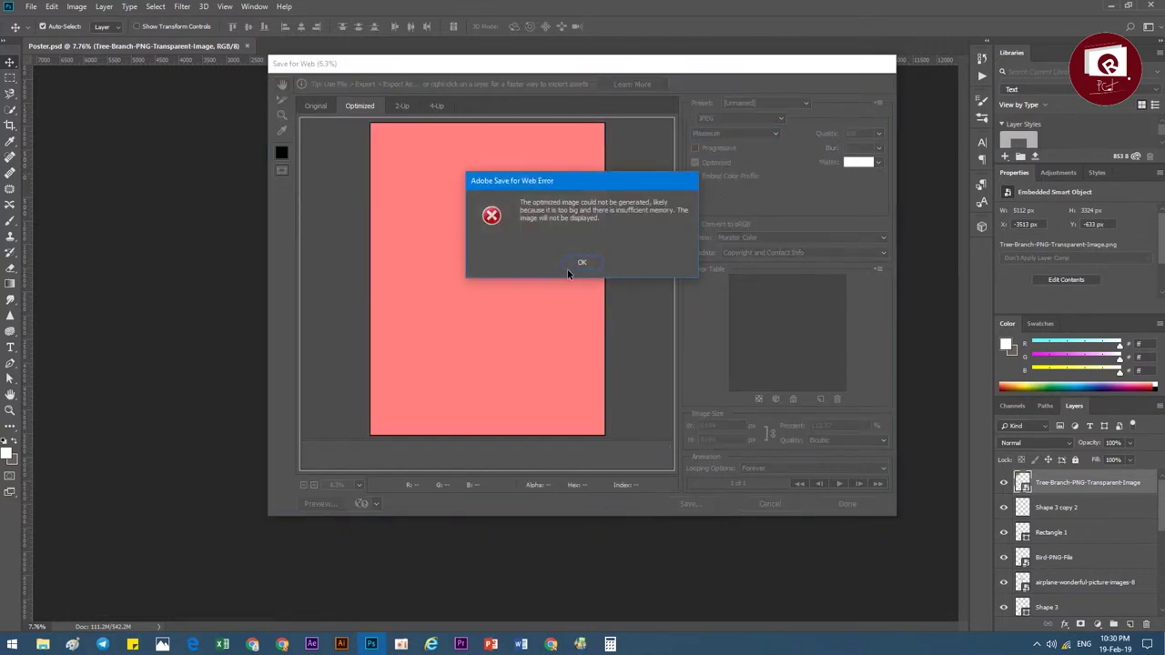
{"action": "left_click", "coordinate": [572, 267]}
Revert to JPEG High, dismiss the error on Done, and return to the PowerPoint slide
{"action": "left_click", "coordinate": [705, 134]}
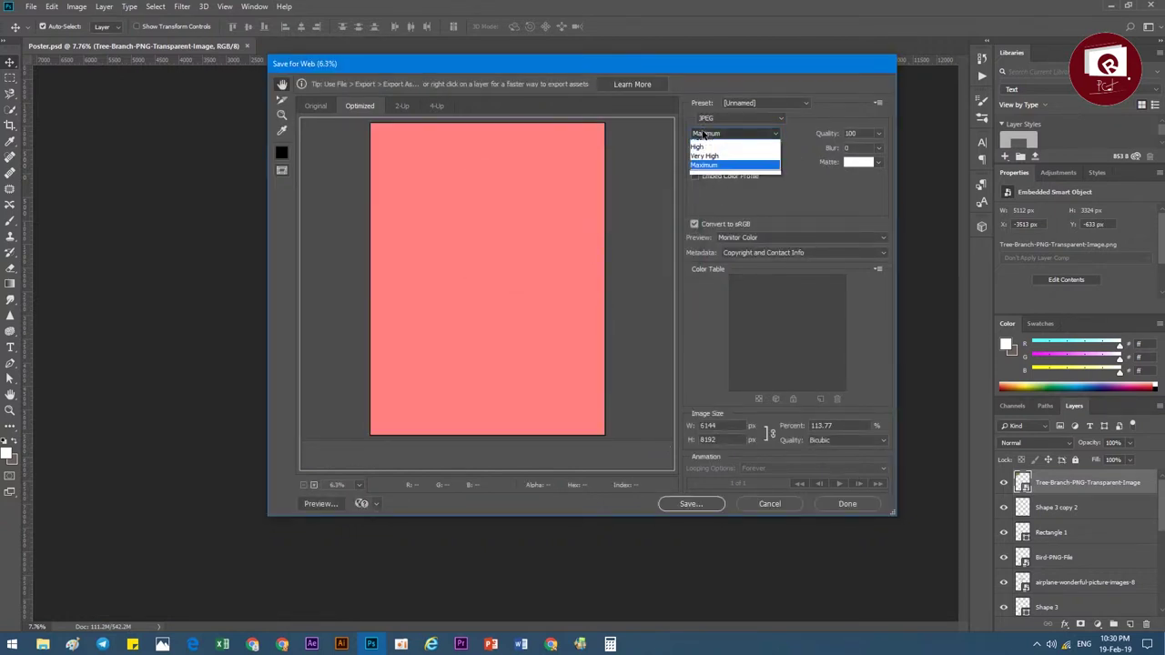
{"action": "left_click", "coordinate": [719, 148]}
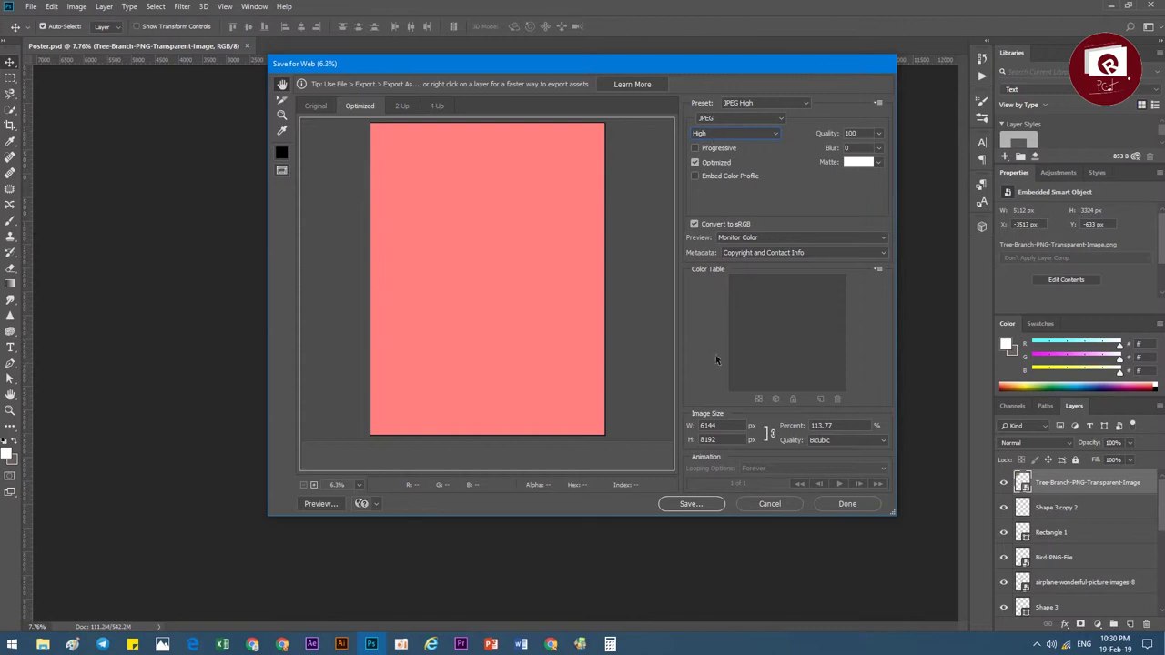
{"action": "left_click", "coordinate": [846, 503]}
{"action": "left_click", "coordinate": [583, 261]}
{"action": "left_click", "coordinate": [789, 506]}
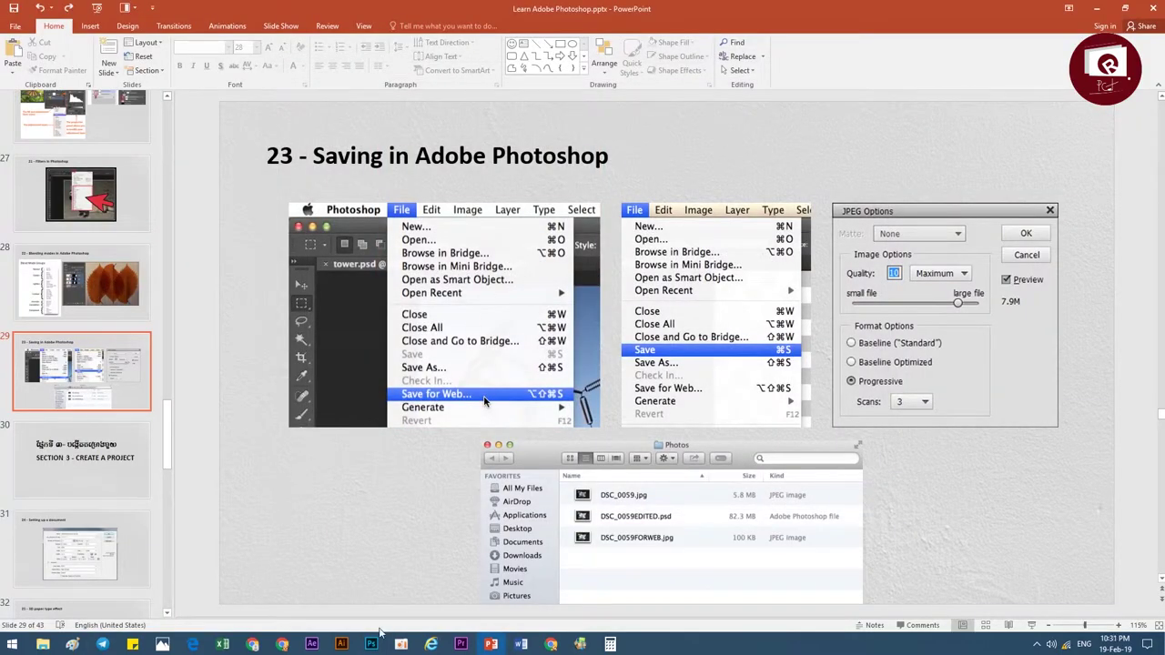
Export a JPEG High, quality 60, 5400 × 7200 px Poster.jpg via Save for Web, replacing the old one
{"action": "left_click", "coordinate": [371, 642]}
{"action": "left_click", "coordinate": [28, 8]}
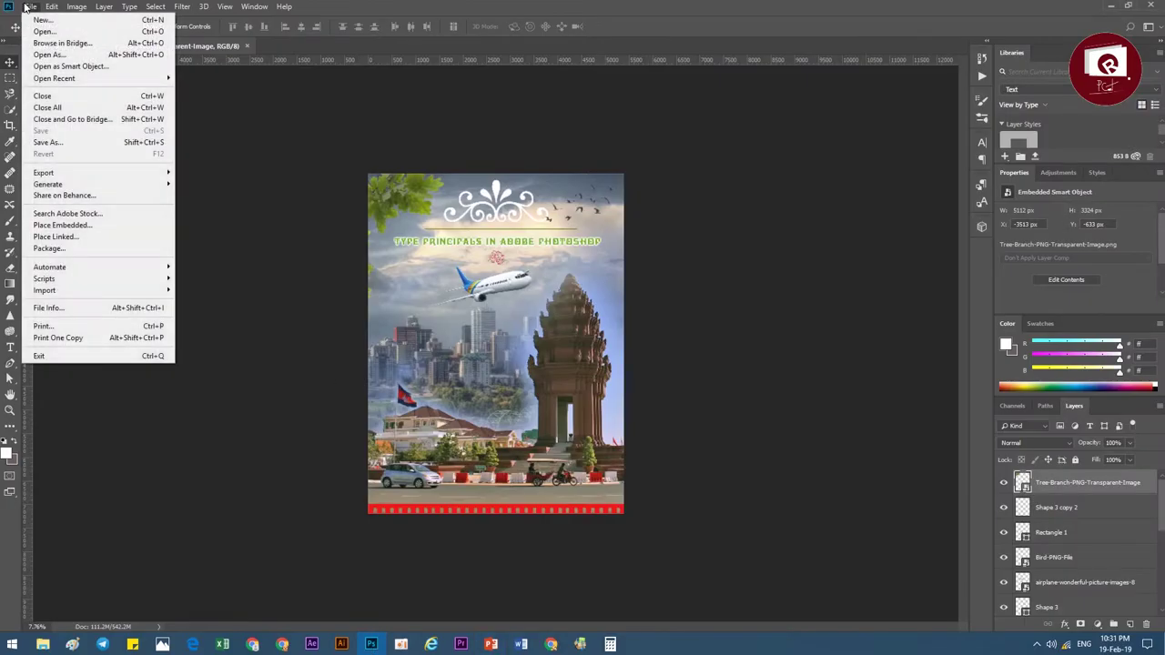
{"action": "mouse_move", "coordinate": [43, 172]}
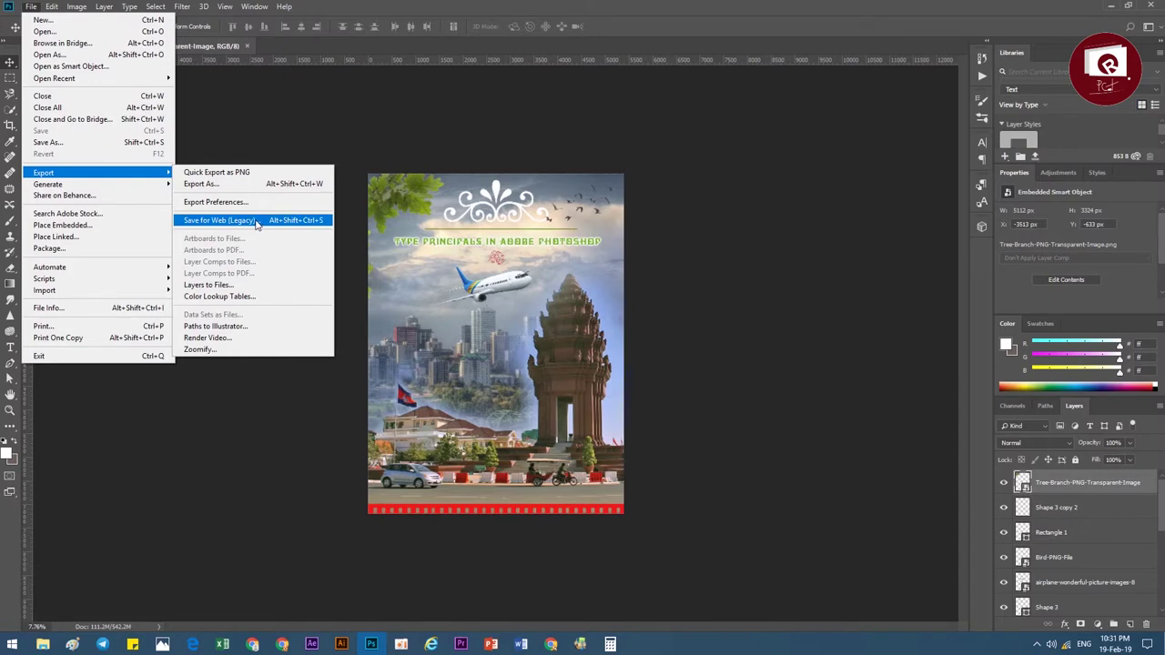
{"action": "left_click", "coordinate": [257, 224]}
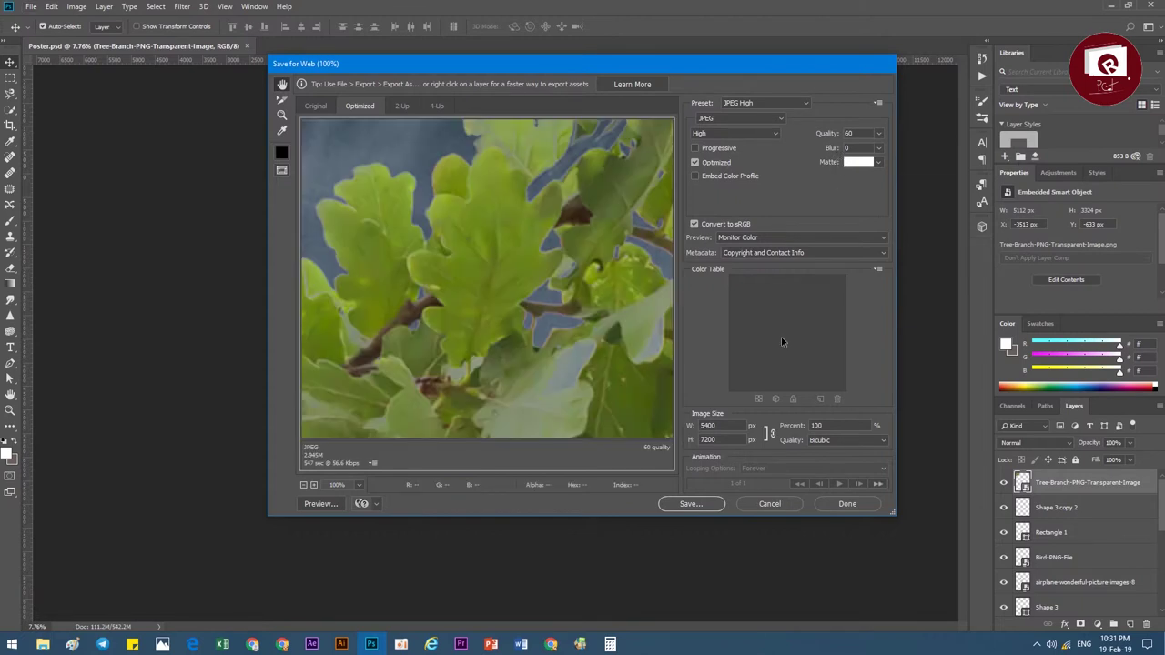
{"action": "left_click", "coordinate": [687, 505]}
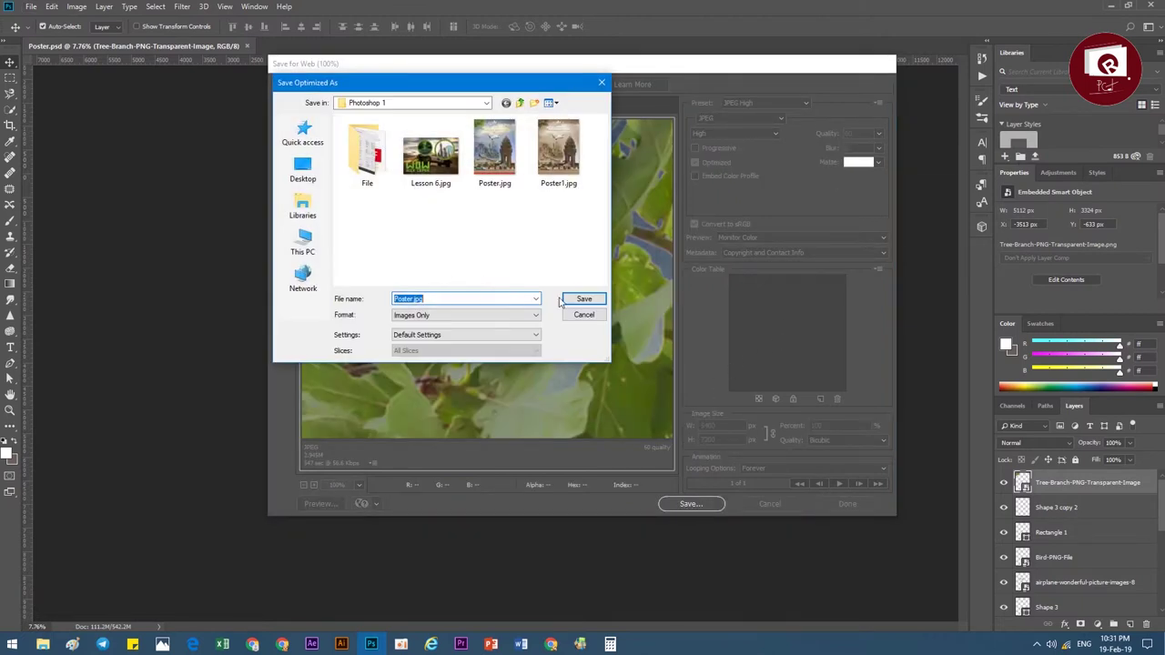
{"action": "left_click", "coordinate": [574, 300]}
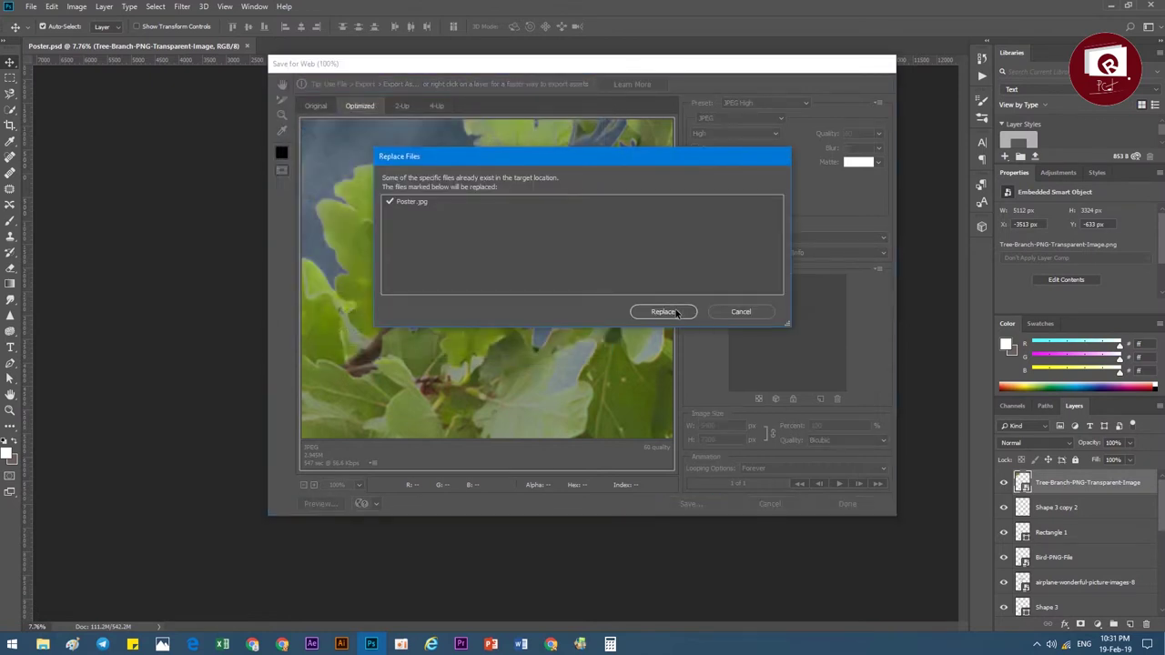
{"action": "left_click", "coordinate": [667, 309]}
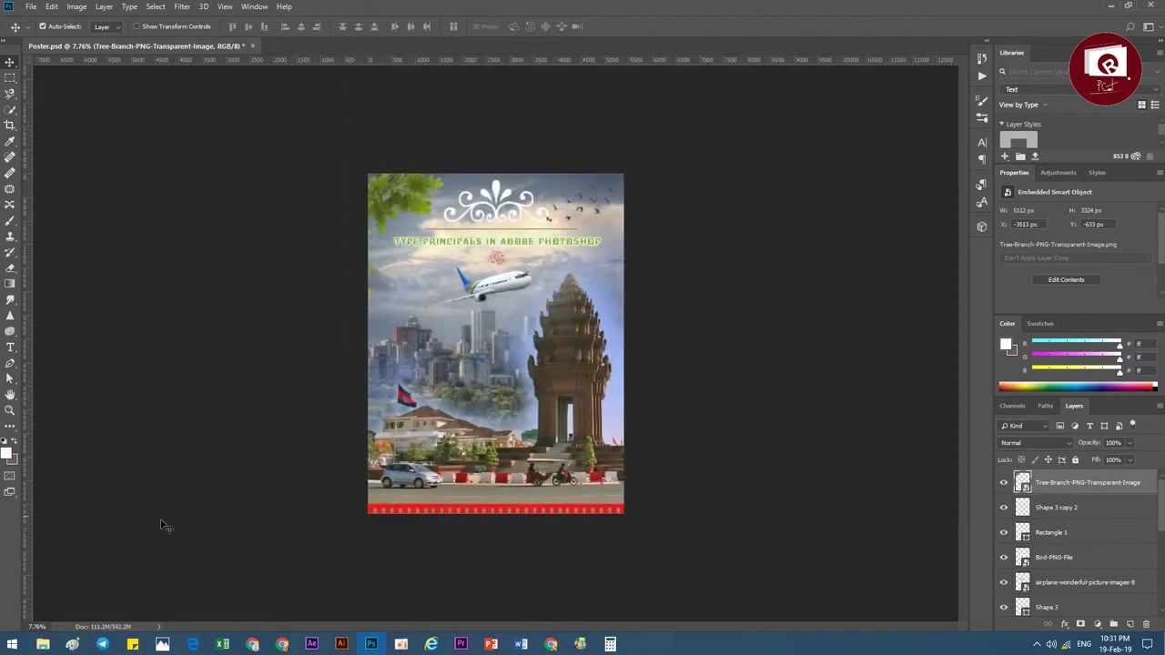
Bring up the Photoshop 1 folder window to check Poster.jpg beside Poster.psd
{"action": "left_click", "coordinate": [41, 645]}
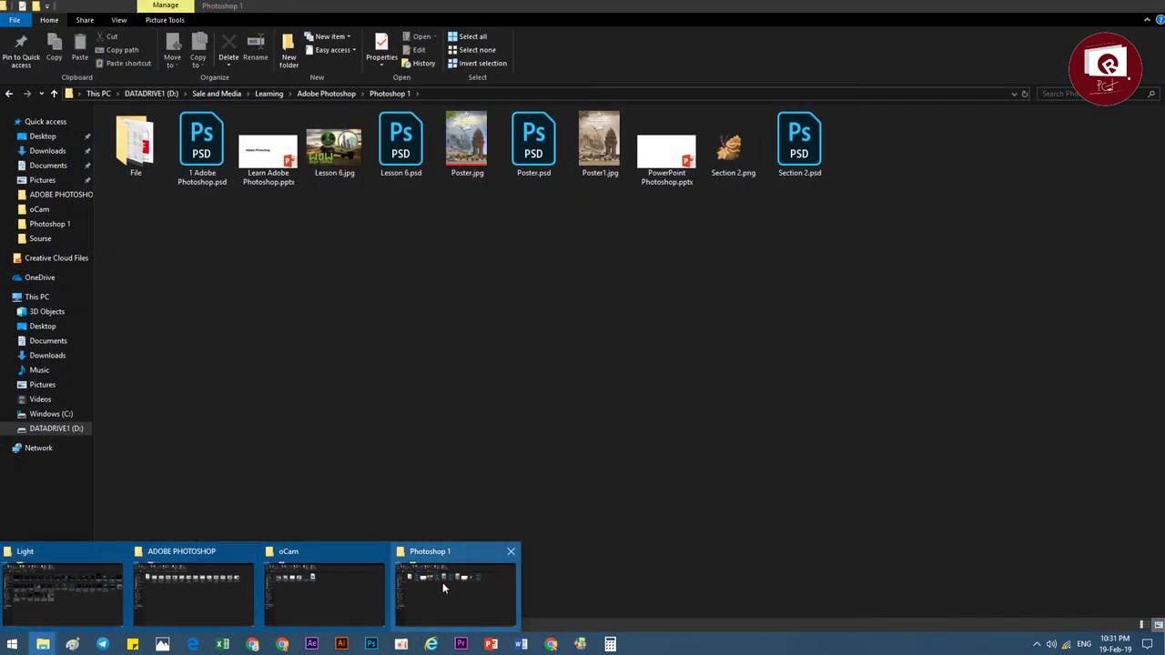
{"action": "left_click", "coordinate": [443, 583]}
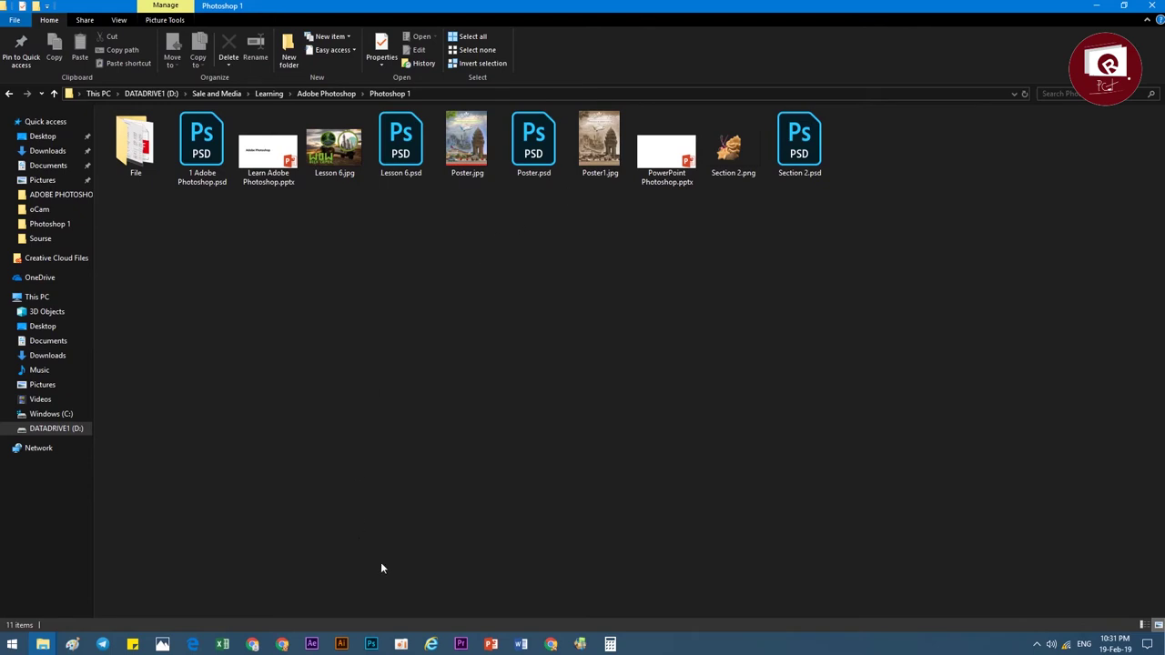
{"action": "left_click", "coordinate": [400, 646]}
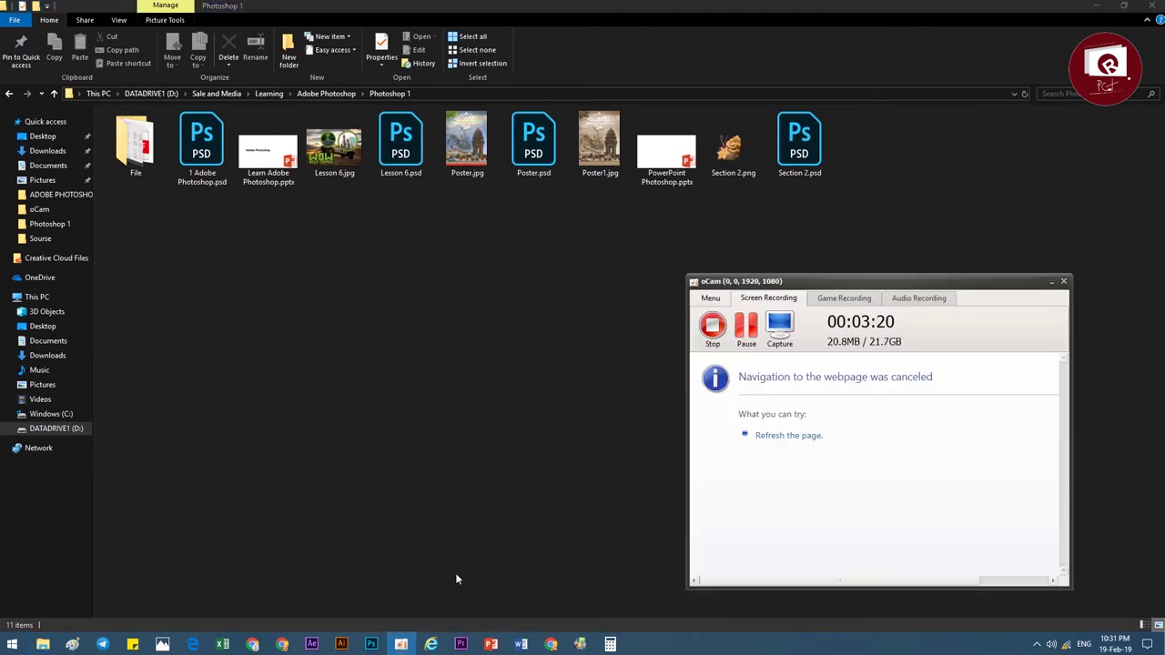